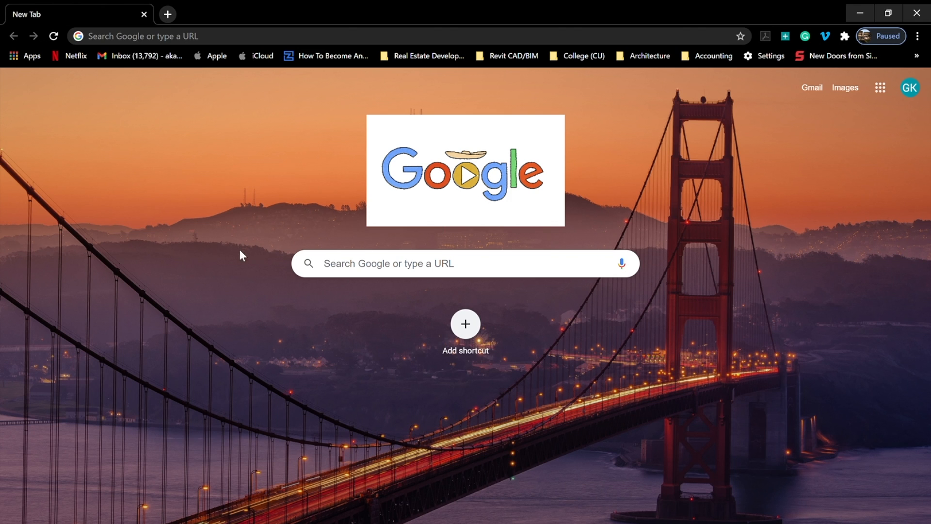
Step: Search Google for 'facebook' from the browser address bar
click(105, 37)
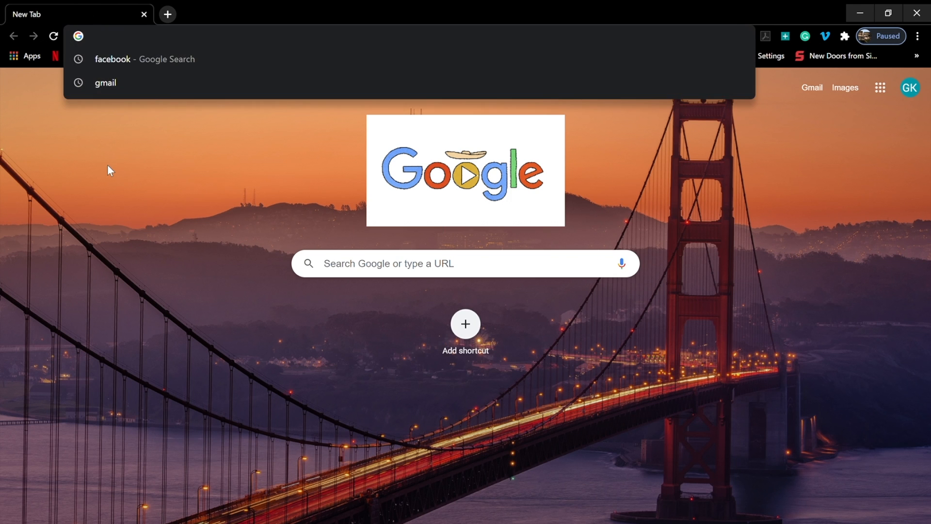
text(faceb)
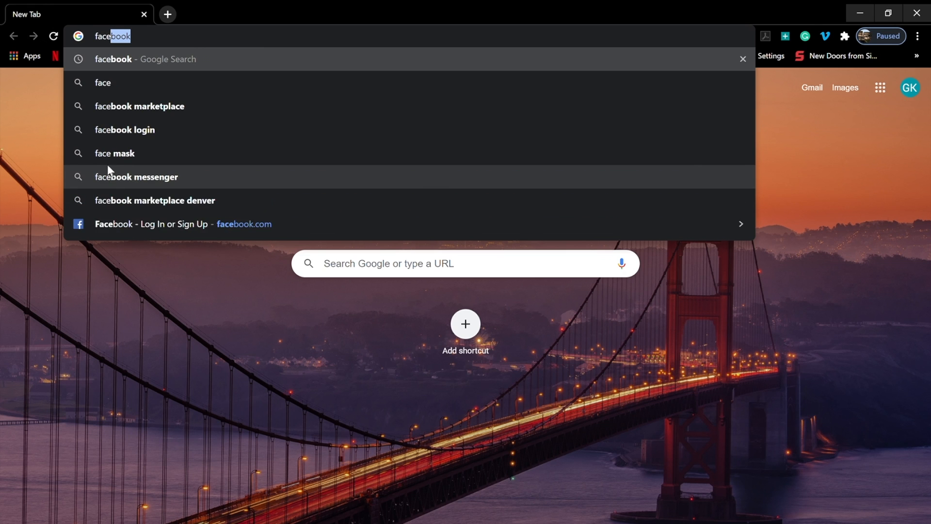
text(ook)
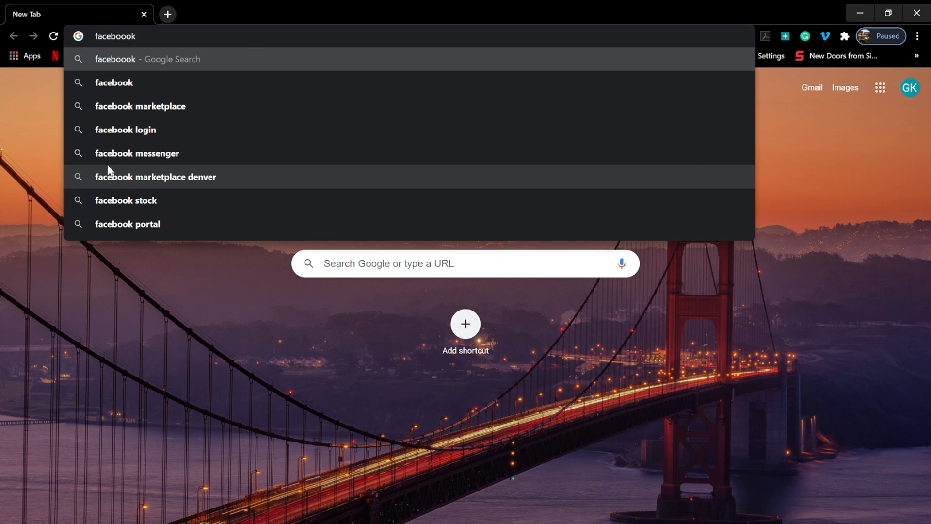
key(BackSpace)
text(k)
key(Return)
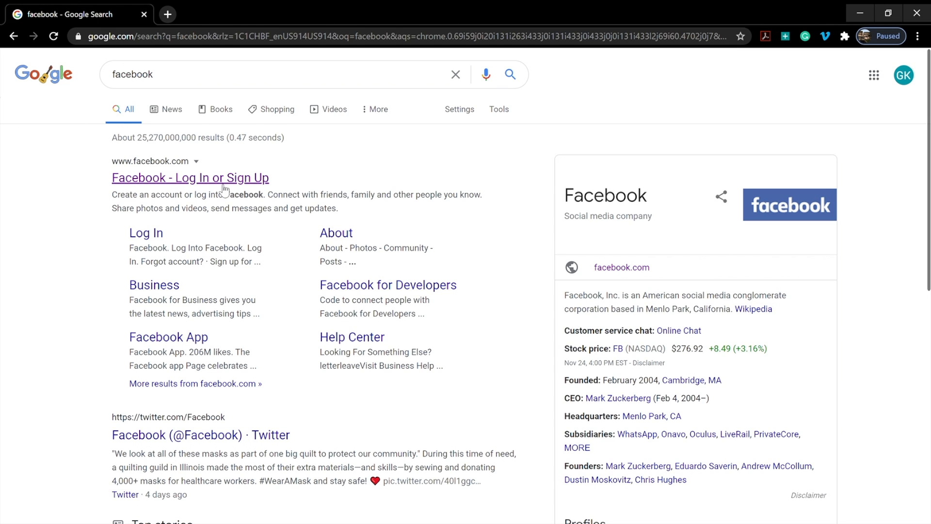
Step: Open the 'Facebook - Log In or Sign Up' result
click(245, 185)
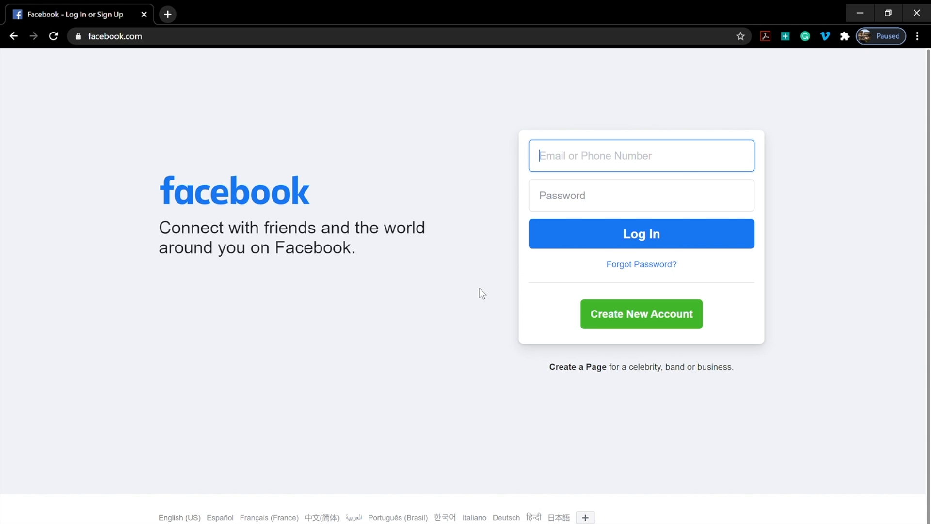
Step: Start a new account and fill in the first name and last name
click(611, 325)
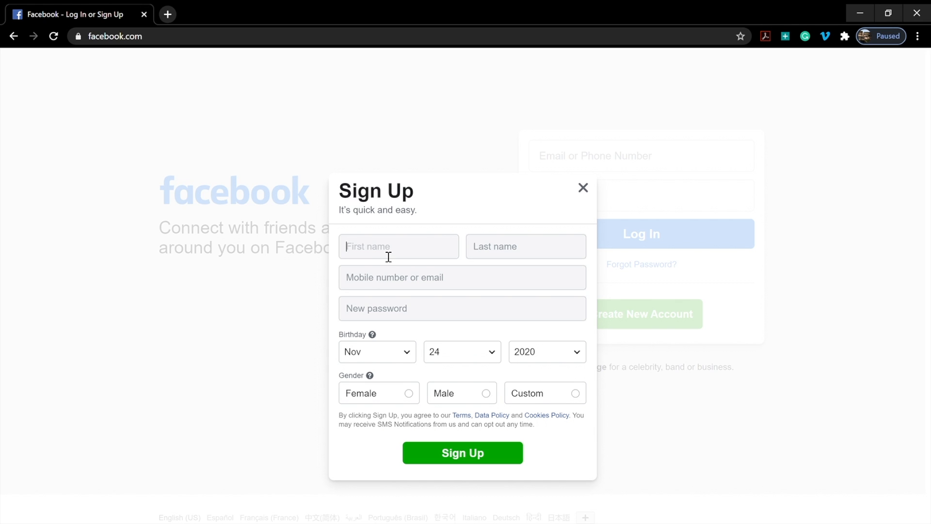
text(TYh)
key(BackSpace)
key(BackSpace)
click(489, 250)
Step: Enter the user's e-mail address and re-enter it to confirm
click(449, 282)
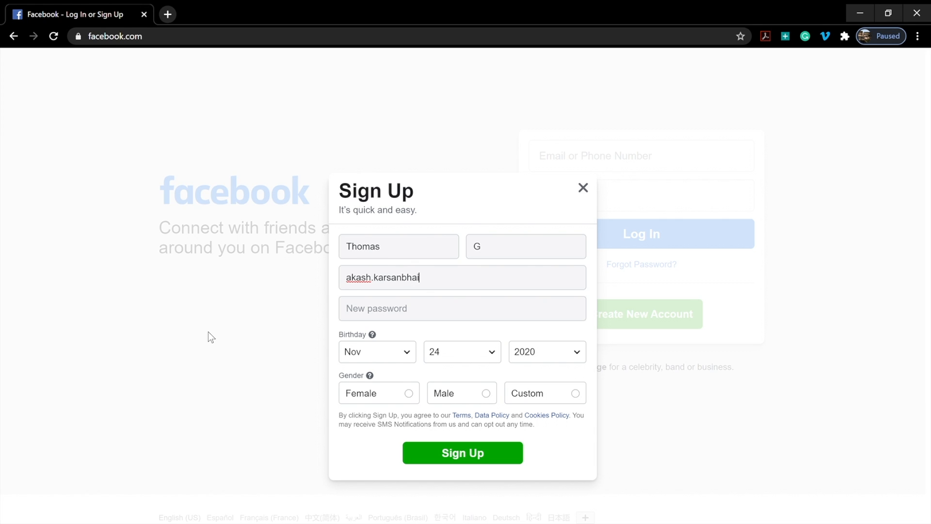
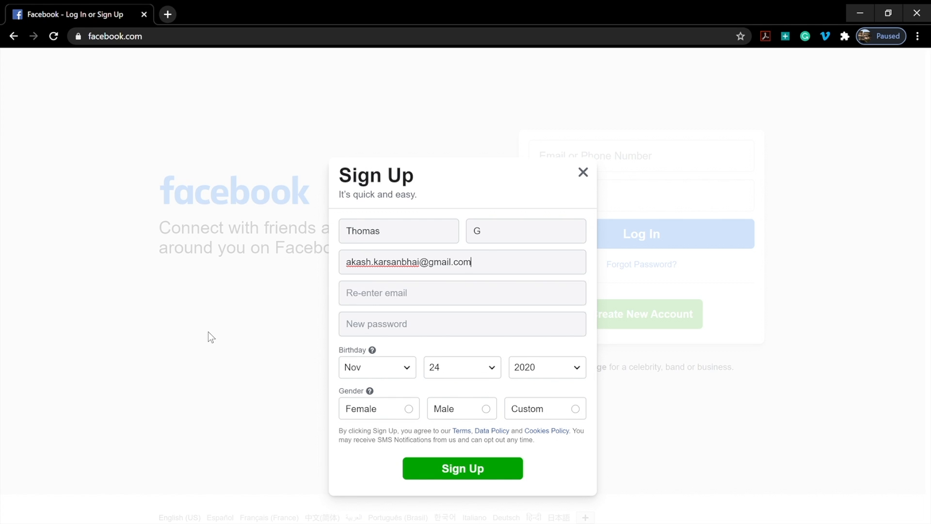
click(373, 297)
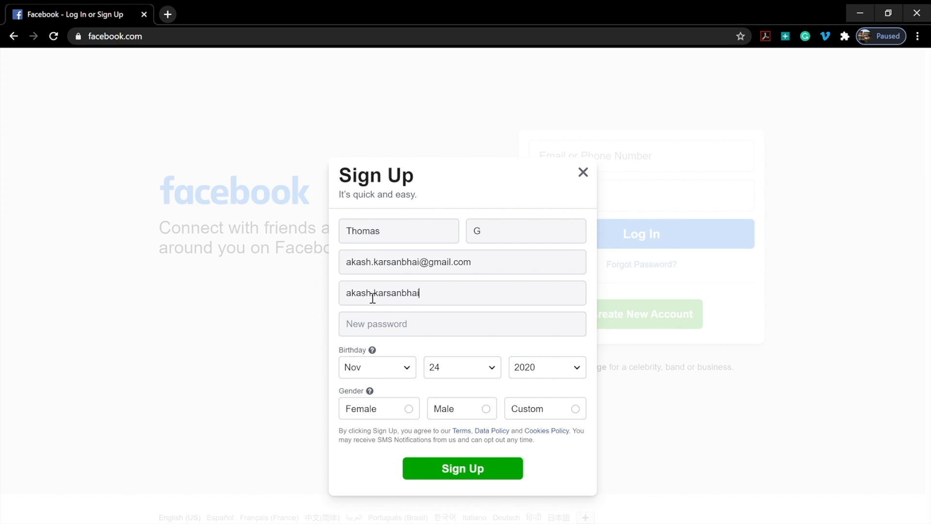
click(394, 331)
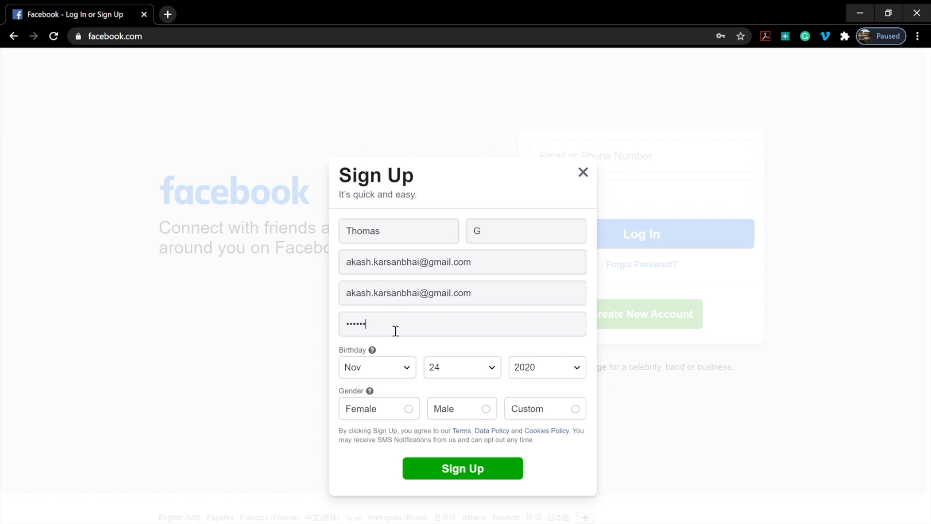
click(377, 367)
click(429, 415)
click(463, 372)
text(18)
key(Tab)
text(1997)
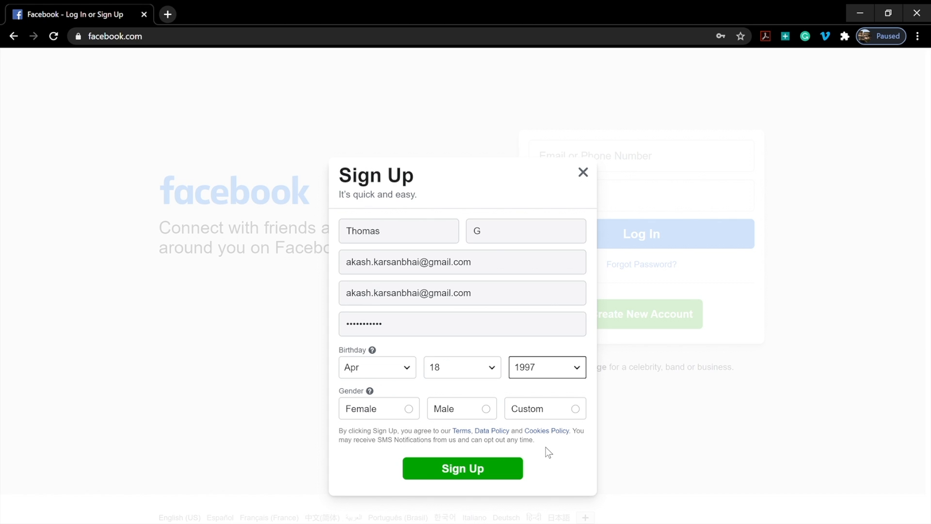
Step: Choose Custom gender with He pronouns and submit, getting a names-too-short error
click(576, 409)
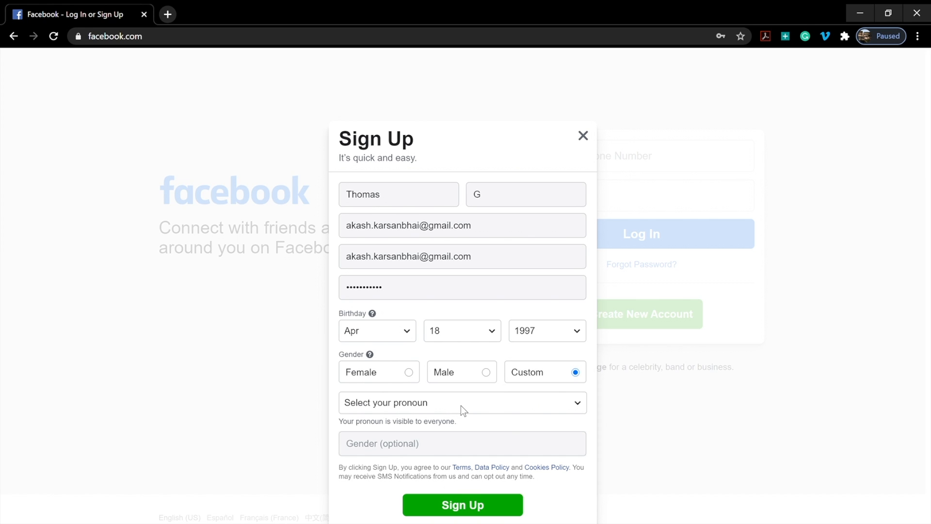
click(477, 467)
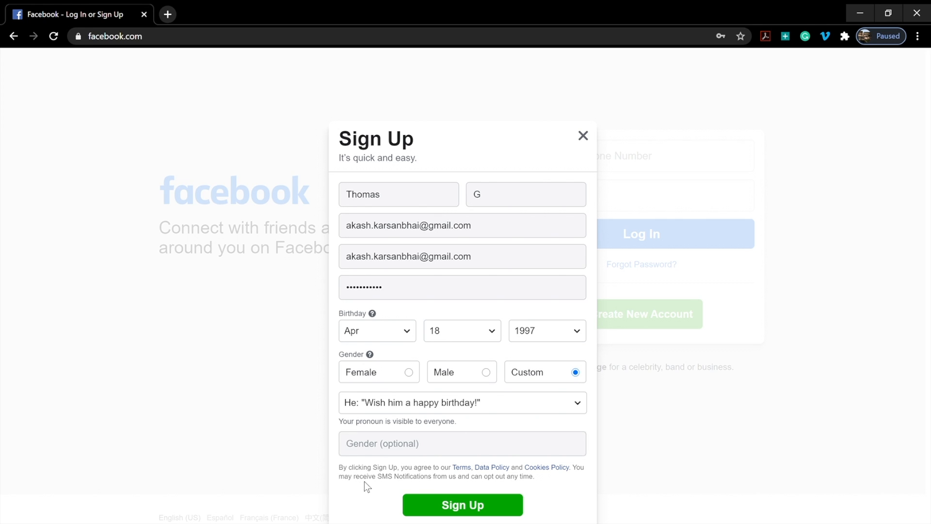
click(495, 507)
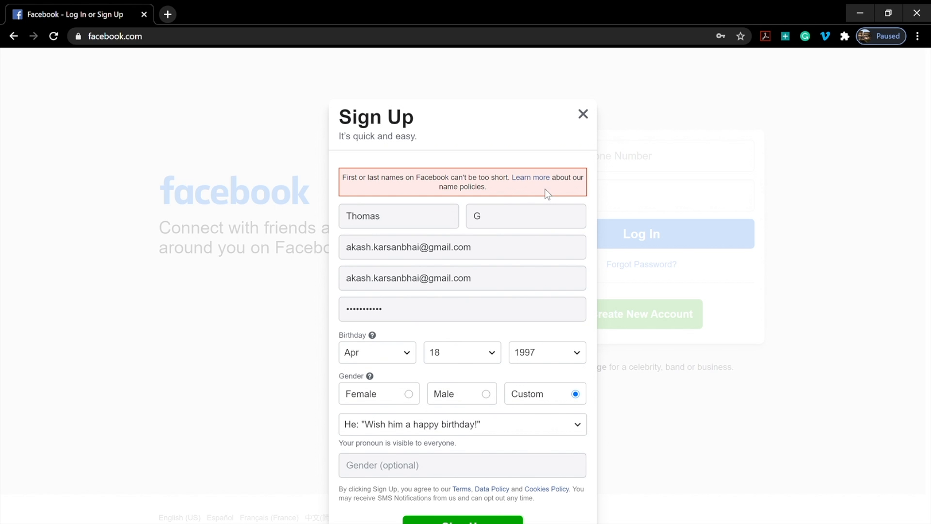
Step: Lengthen the last name and resubmit the sign-up form
click(526, 223)
key(Return)
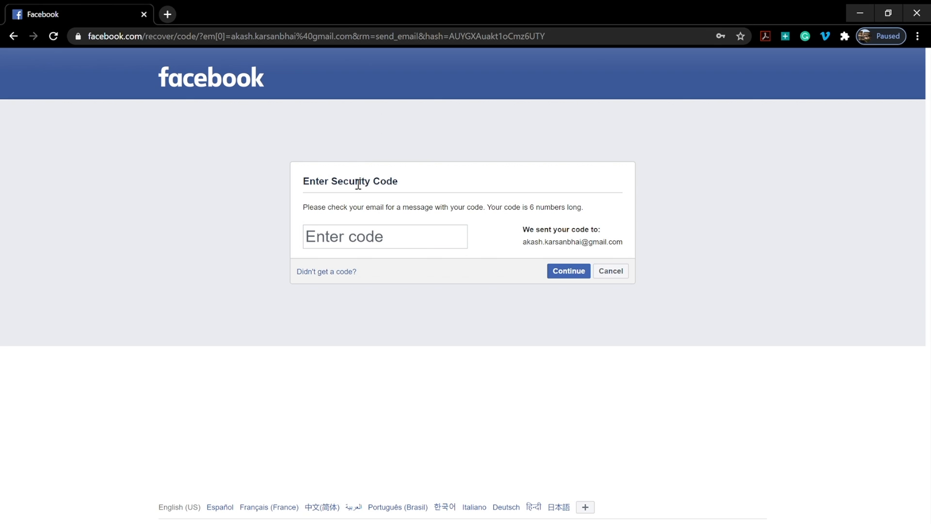
Step: Enter the 6-digit security code from the e-mail and continue
click(320, 244)
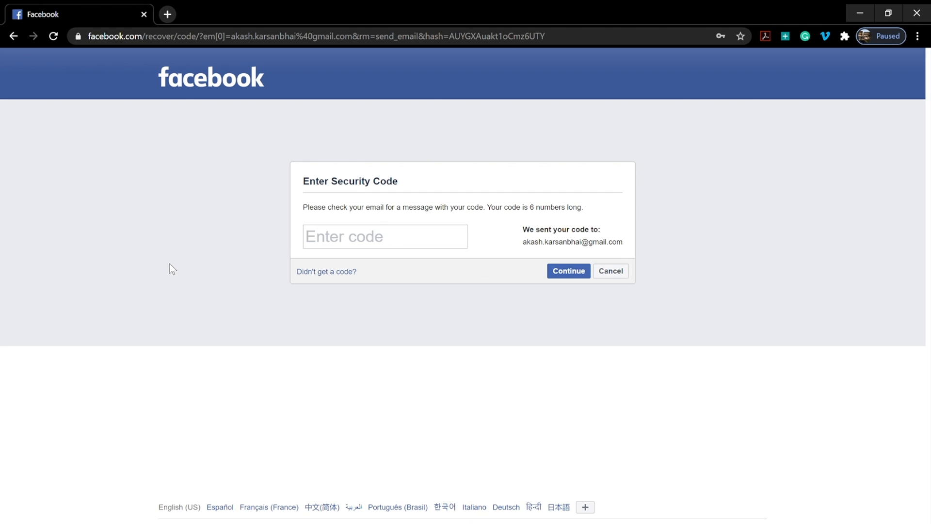
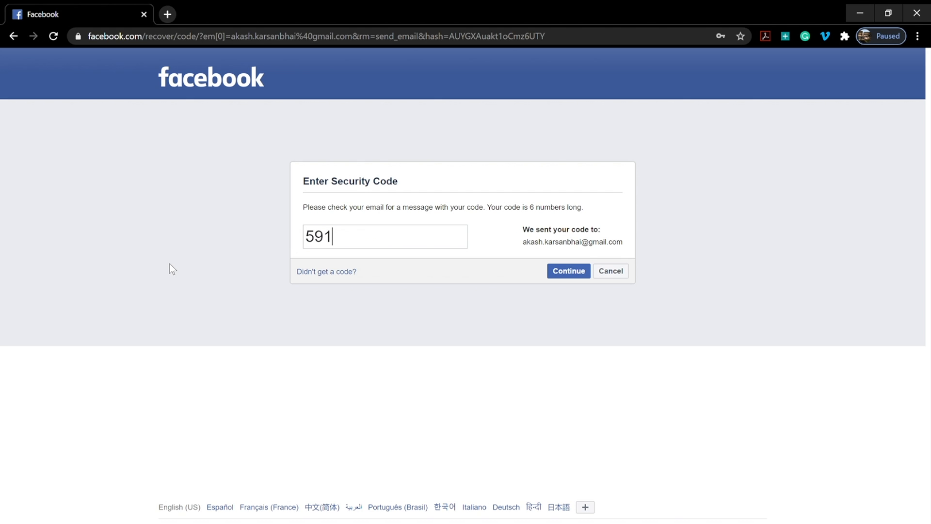
click(573, 271)
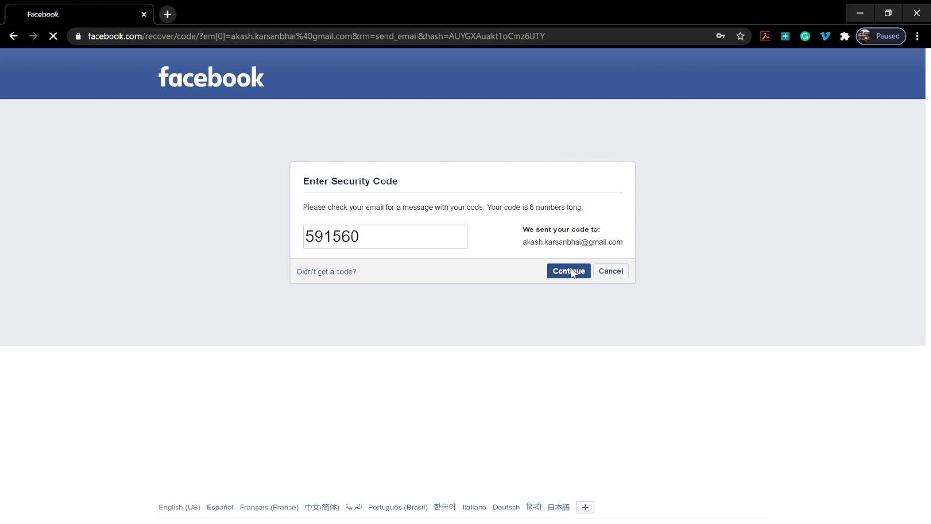